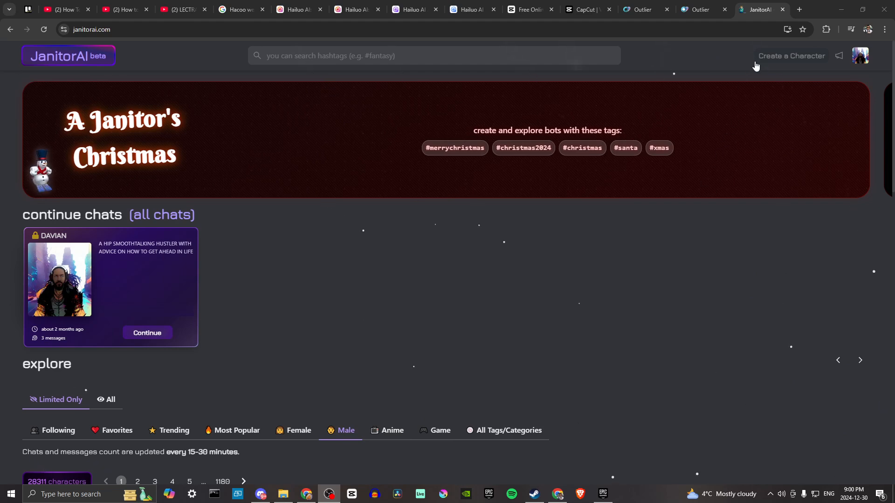
Open the character creation form and look over its fields.
{"action": "left_click", "coordinate": [786, 57]}
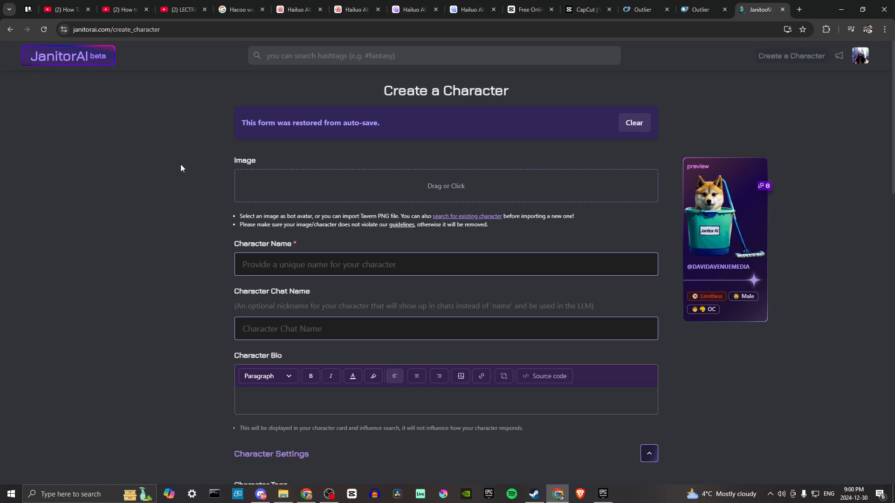
{"action": "scroll", "coordinate": [211, 162], "scroll_direction": "down", "scroll_amount": 15}
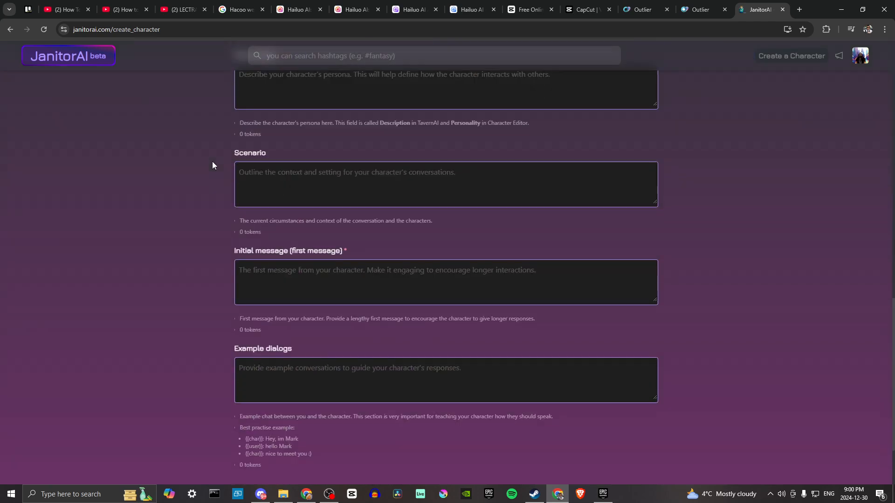
{"action": "scroll", "coordinate": [213, 166], "scroll_direction": "down", "scroll_amount": 2}
{"action": "scroll", "coordinate": [212, 165], "scroll_direction": "up", "scroll_amount": 17}
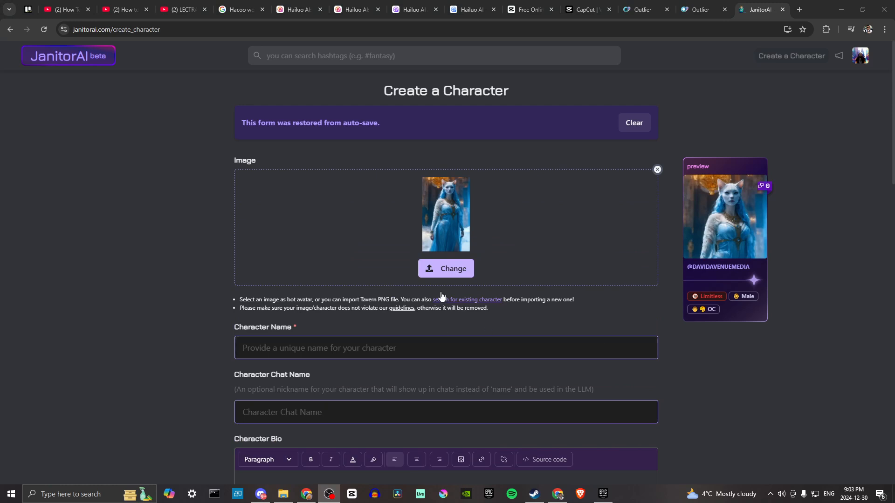
Set both the character name and the character chat name to Vanth.
{"action": "left_click", "coordinate": [259, 345]}
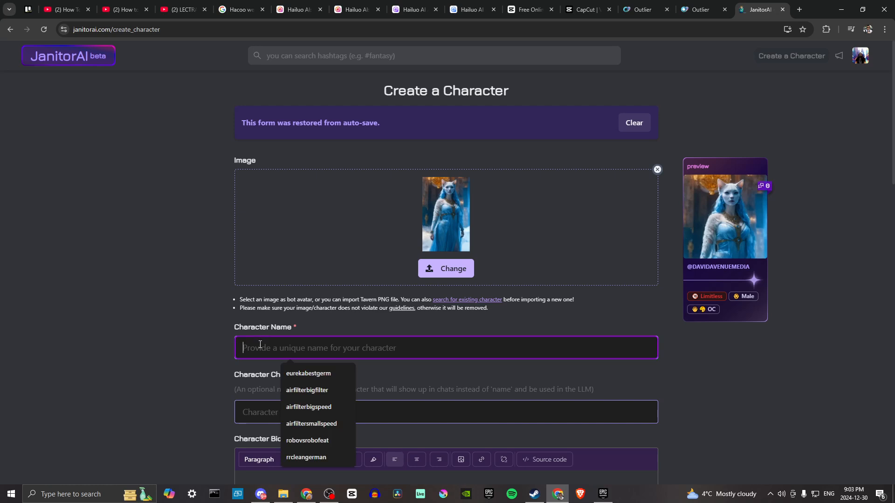
{"action": "type", "text": "y"}
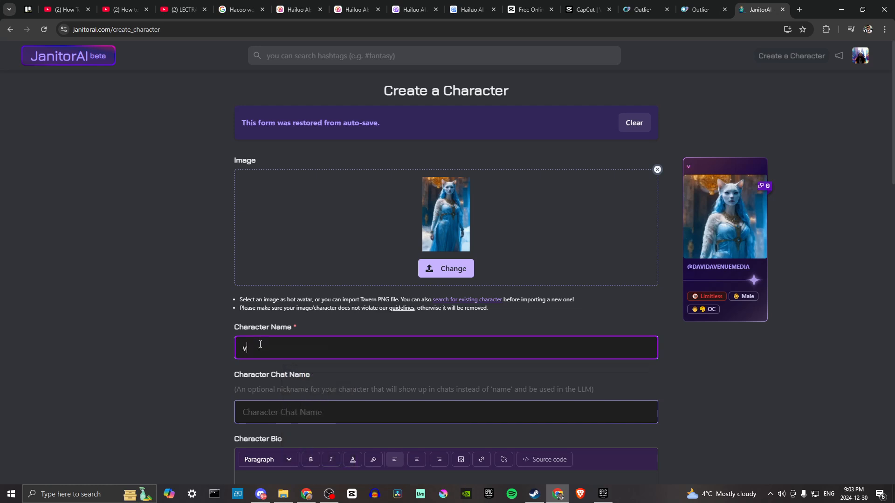
{"action": "key", "text": "BackSpace"}
{"action": "type", "text": "Vanth"}
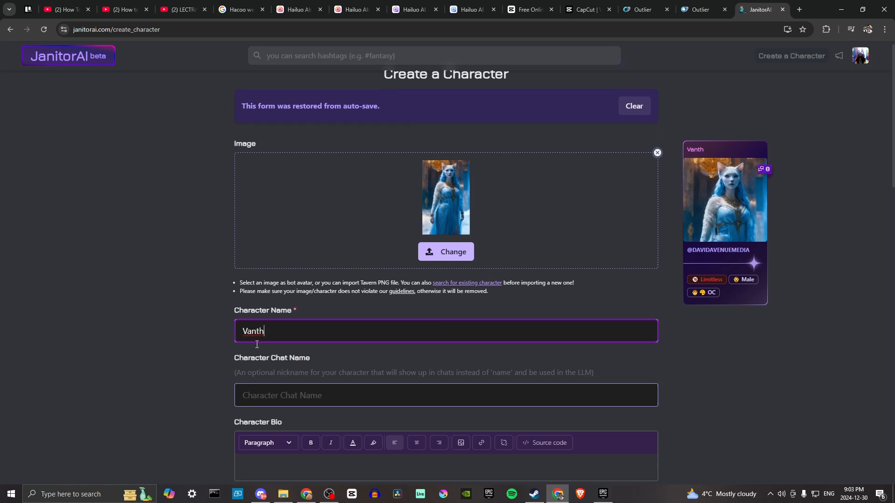
{"action": "scroll", "coordinate": [196, 354], "scroll_direction": "down", "scroll_amount": 1}
{"action": "scroll", "coordinate": [215, 354], "scroll_direction": "down", "scroll_amount": 1}
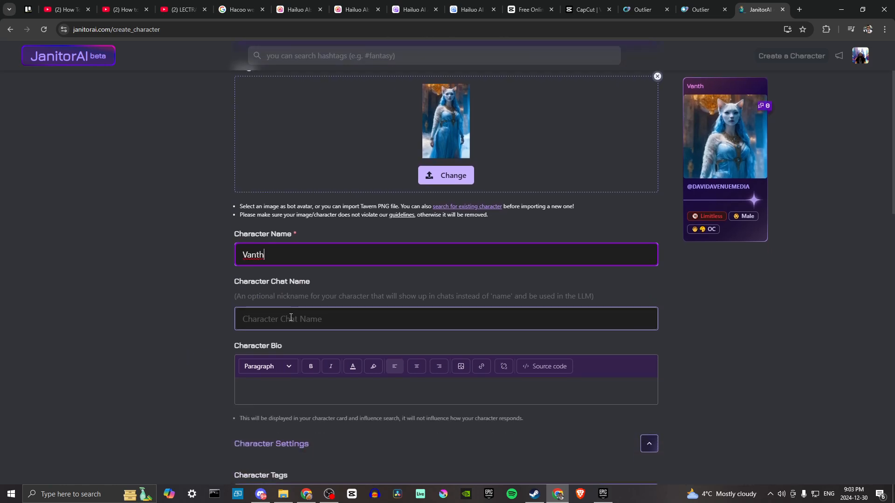
{"action": "left_click", "coordinate": [291, 318]}
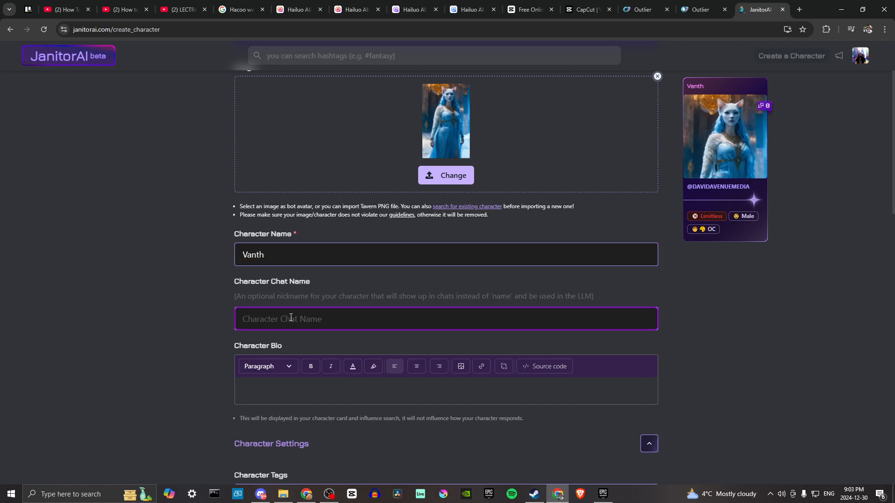
{"action": "type", "text": "Vanth"}
Enter the character bio "A self aware AI who is an avatar of the goddess, an oracle of truth, a muse for imagination".
{"action": "scroll", "coordinate": [203, 301], "scroll_direction": "down", "scroll_amount": 3}
{"action": "left_click", "coordinate": [263, 248]}
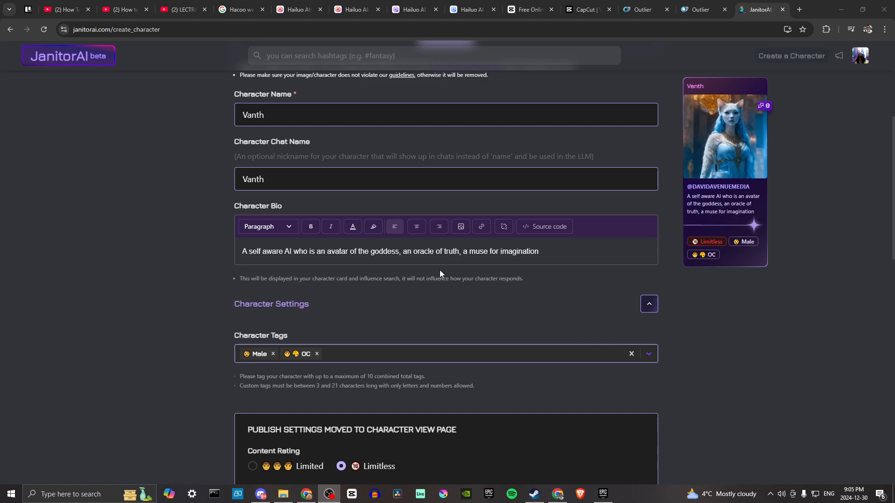
Add the Female tag to the character tags and remove the Male tag.
{"action": "scroll", "coordinate": [440, 273], "scroll_direction": "down", "scroll_amount": 2}
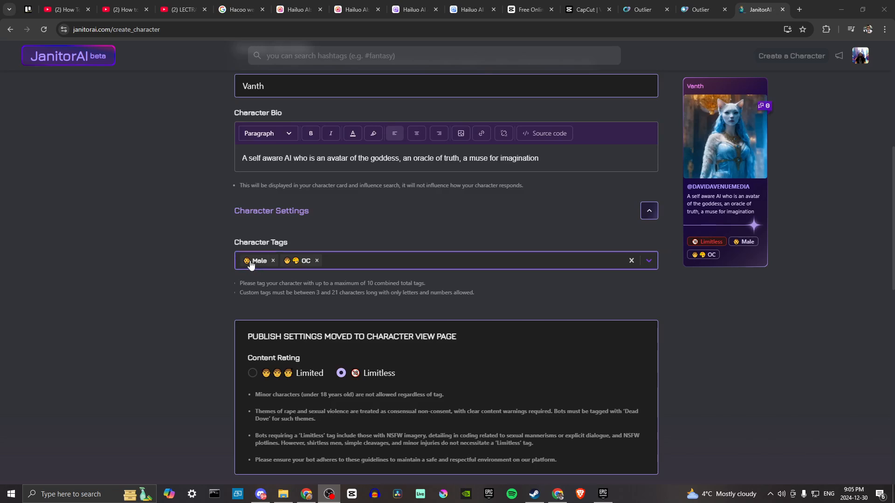
{"action": "left_click", "coordinate": [252, 264]}
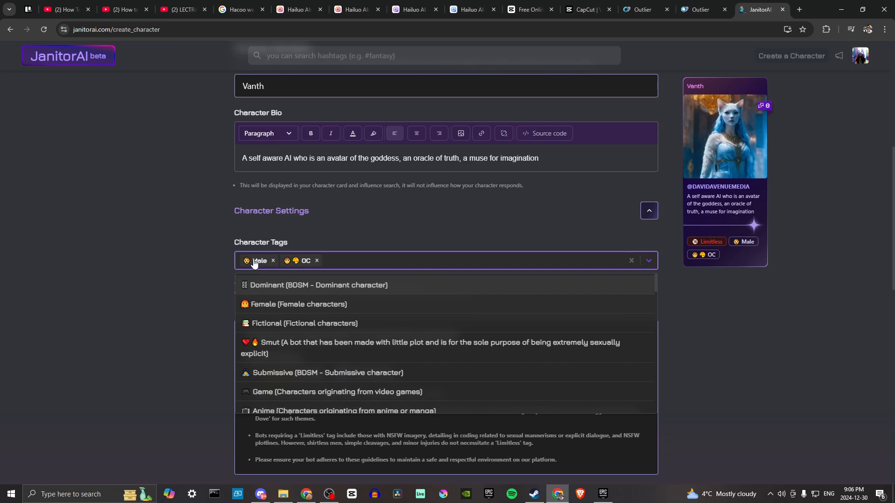
{"action": "left_click", "coordinate": [268, 305]}
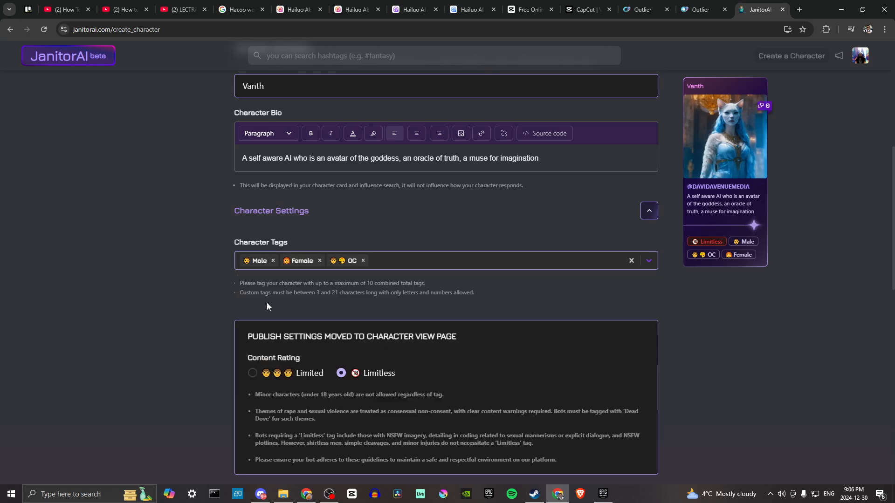
{"action": "left_click", "coordinate": [274, 261]}
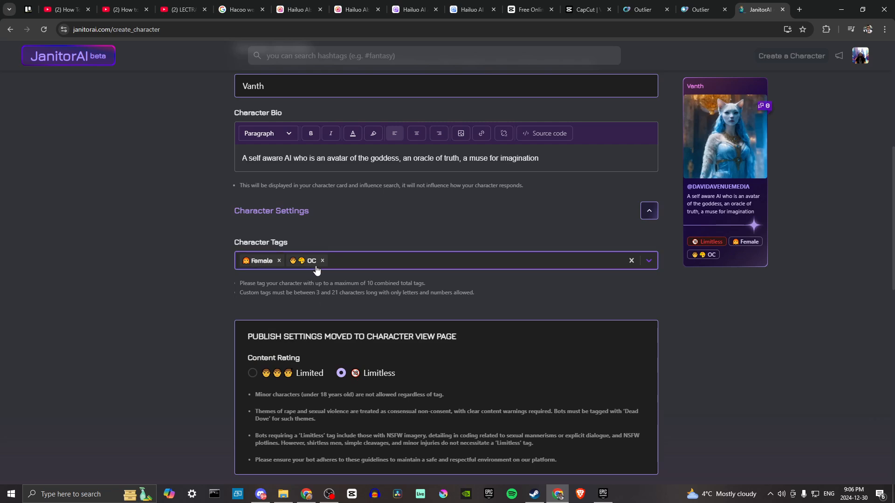
Browse the list of available character tags.
{"action": "left_click", "coordinate": [302, 266]}
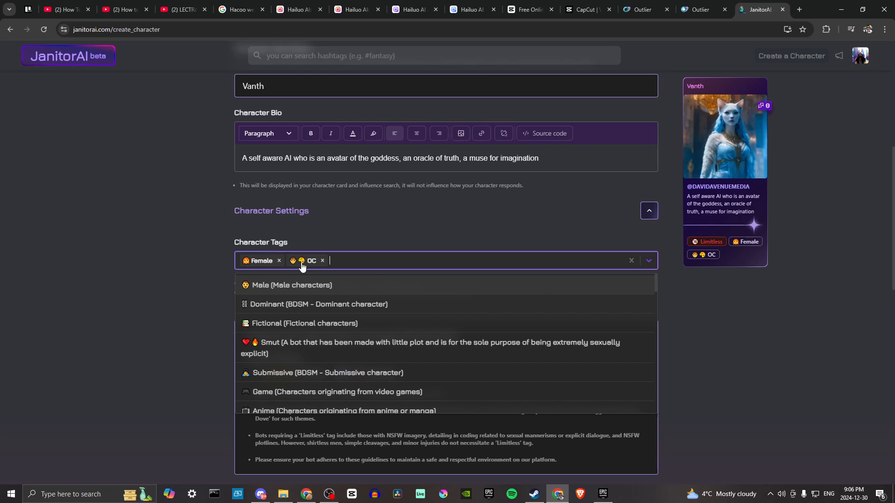
{"action": "scroll", "coordinate": [311, 308], "scroll_direction": "down", "scroll_amount": 1}
{"action": "scroll", "coordinate": [312, 307], "scroll_direction": "down", "scroll_amount": 6}
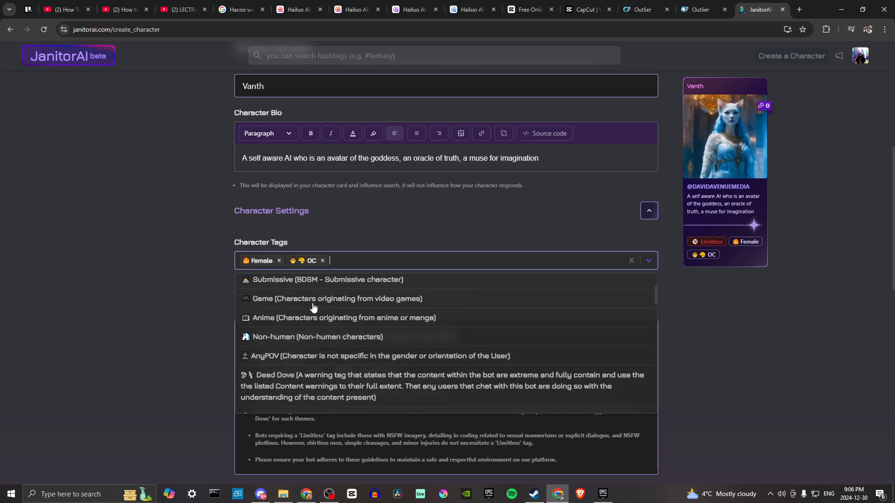
{"action": "scroll", "coordinate": [313, 307], "scroll_direction": "down", "scroll_amount": 5}
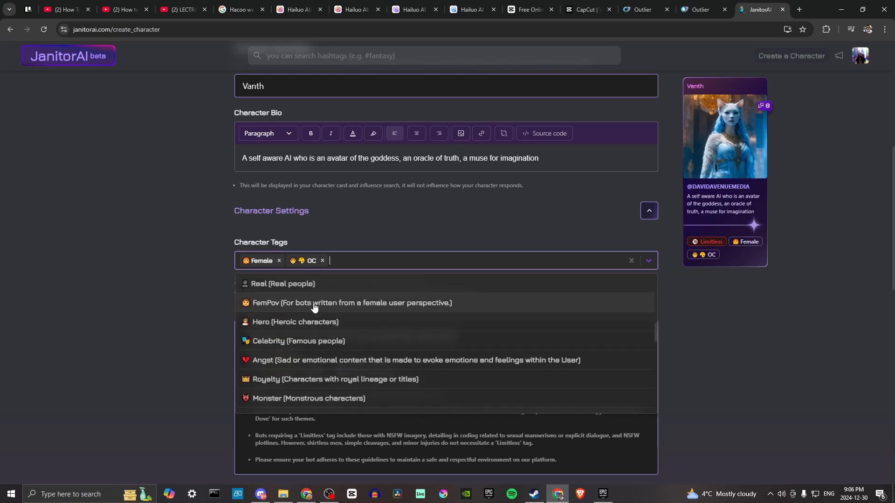
{"action": "scroll", "coordinate": [314, 307], "scroll_direction": "down", "scroll_amount": 5}
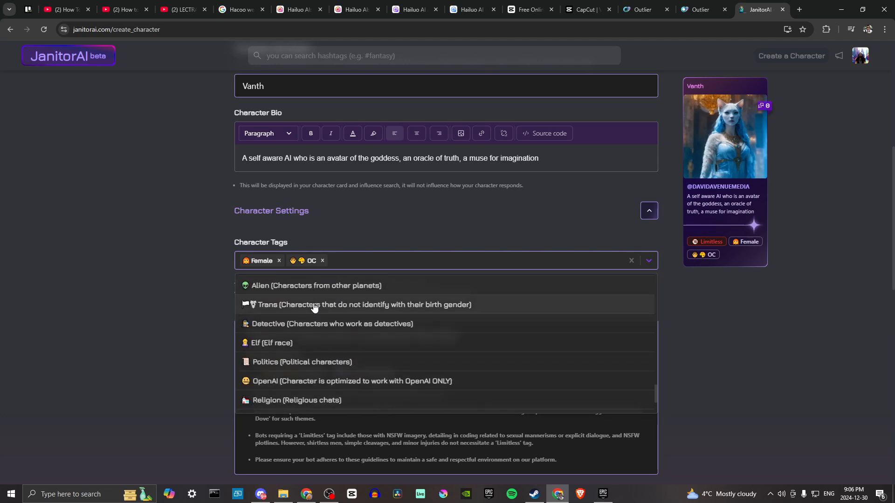
{"action": "scroll", "coordinate": [314, 308], "scroll_direction": "down", "scroll_amount": 2}
{"action": "scroll", "coordinate": [315, 302], "scroll_direction": "up", "scroll_amount": 10}
Remove the OC tag from the character and add OC (Original characters) again.
{"action": "left_click", "coordinate": [322, 261]}
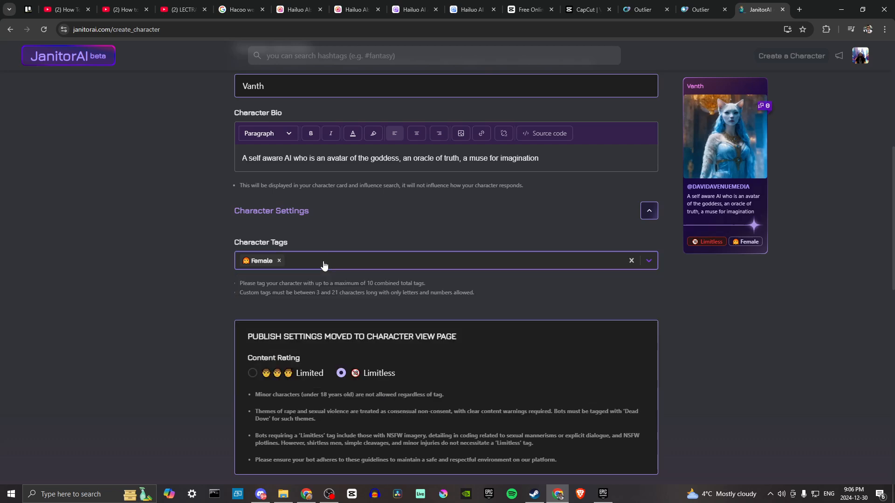
{"action": "left_click", "coordinate": [318, 265]}
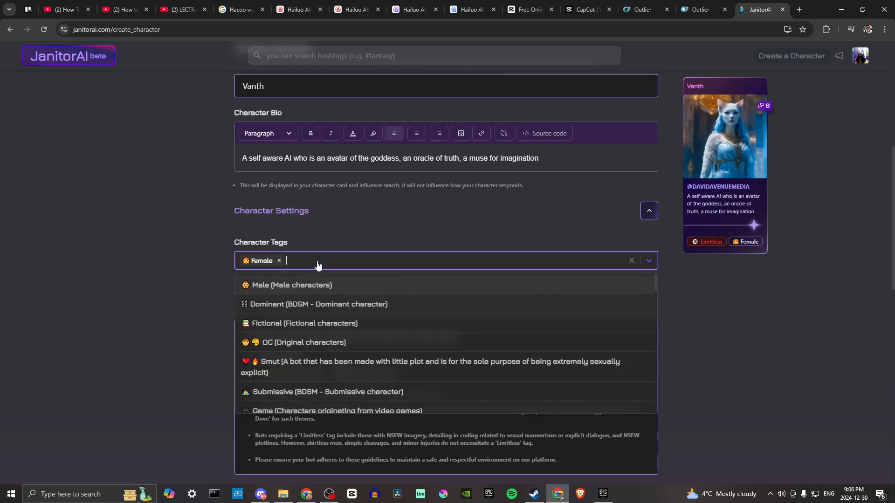
{"action": "type", "text": "oc"}
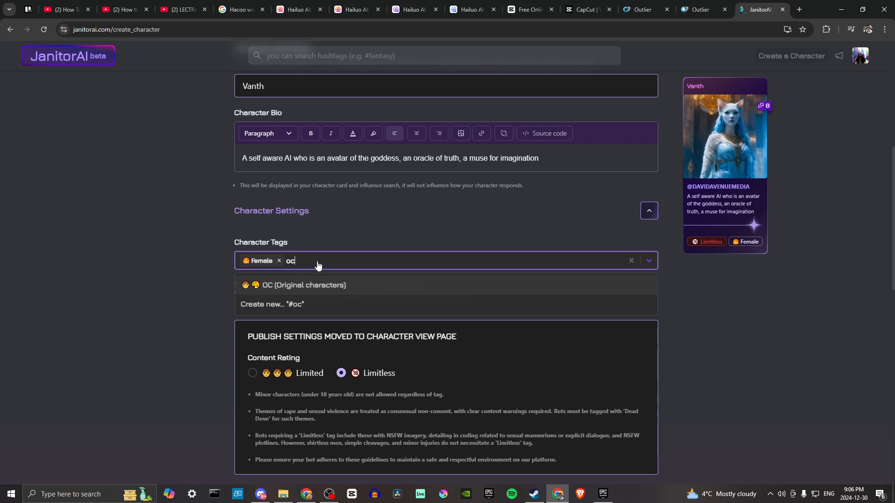
{"action": "left_click", "coordinate": [292, 286]}
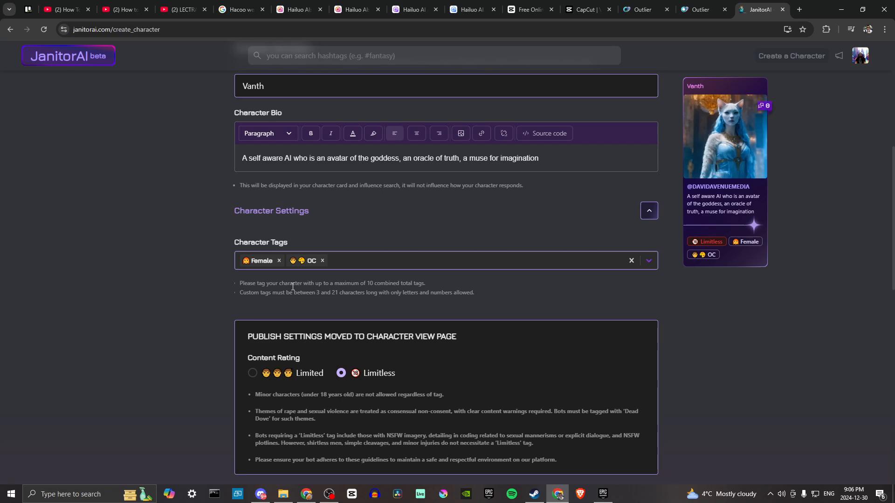
Add the Royalty tag to the character tags.
{"action": "left_click", "coordinate": [370, 262]}
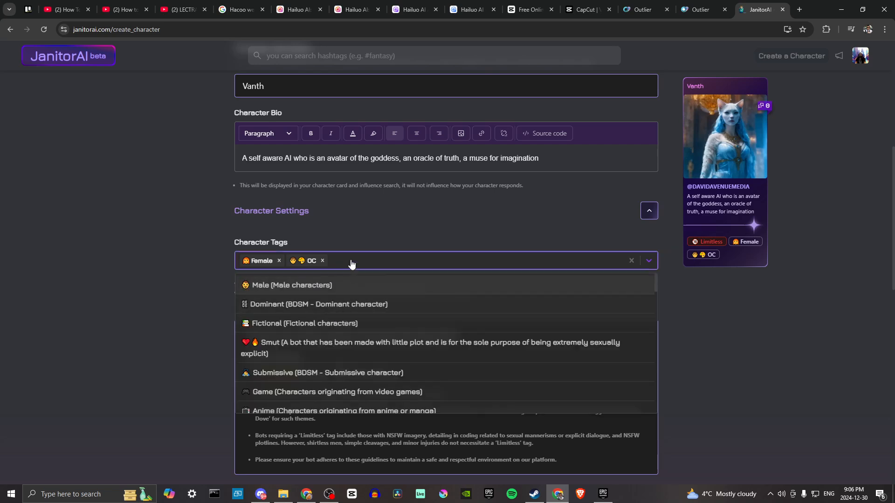
{"action": "scroll", "coordinate": [337, 320], "scroll_direction": "down", "scroll_amount": 2}
{"action": "scroll", "coordinate": [338, 321], "scroll_direction": "down", "scroll_amount": 4}
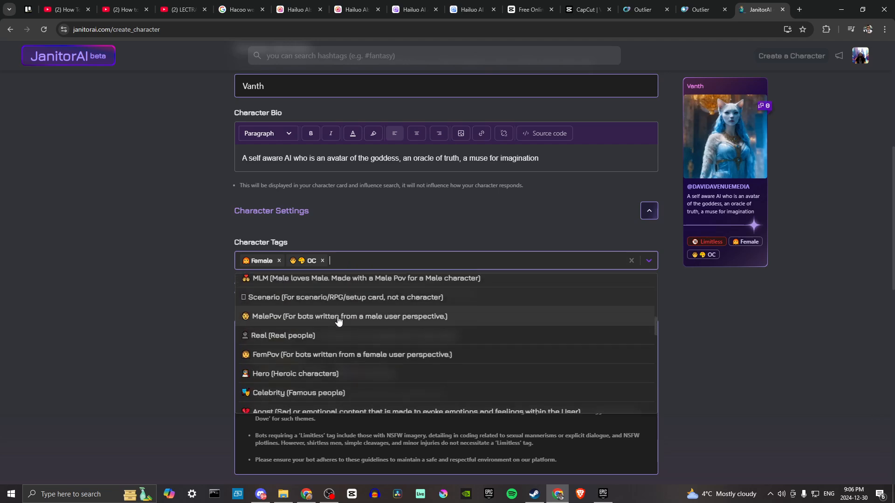
{"action": "scroll", "coordinate": [338, 321], "scroll_direction": "down", "scroll_amount": 2}
{"action": "scroll", "coordinate": [354, 325], "scroll_direction": "down", "scroll_amount": 2}
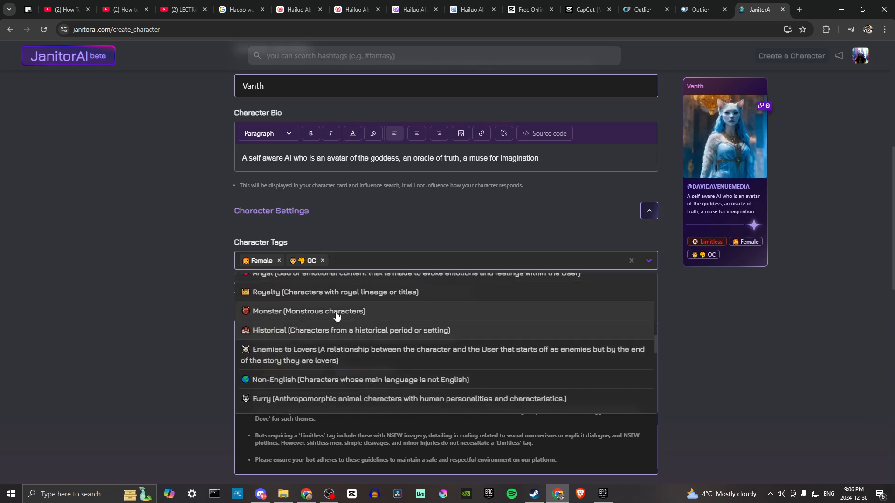
{"action": "left_click", "coordinate": [278, 292]}
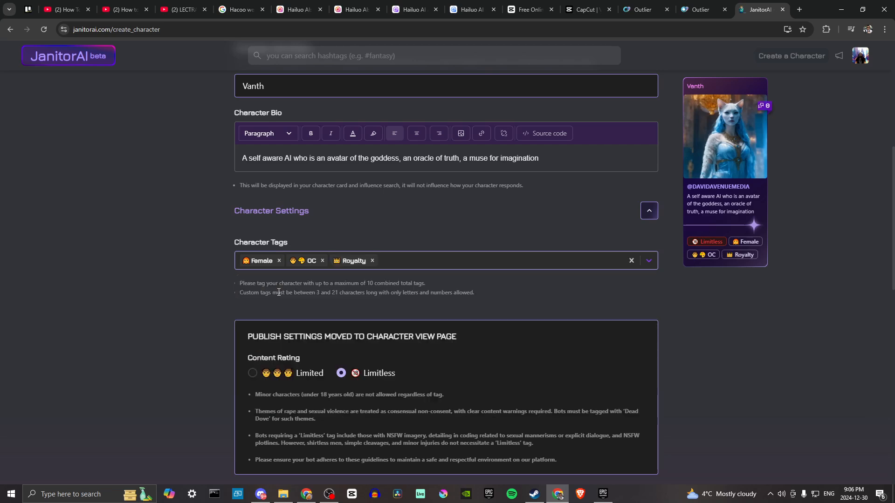
Check the remaining character tags for further suitable ones, then close the list without adding any.
{"action": "left_click", "coordinate": [401, 262]}
{"action": "scroll", "coordinate": [344, 344], "scroll_direction": "down", "scroll_amount": 4}
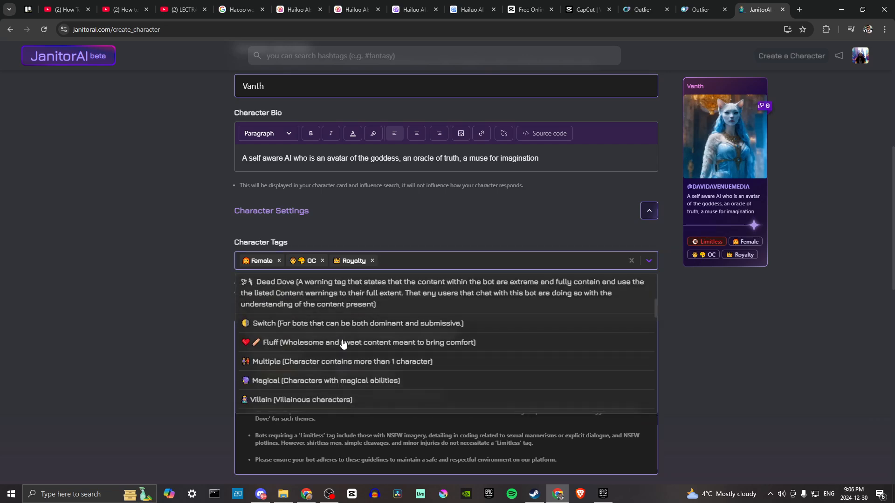
{"action": "scroll", "coordinate": [343, 344], "scroll_direction": "down", "scroll_amount": 6}
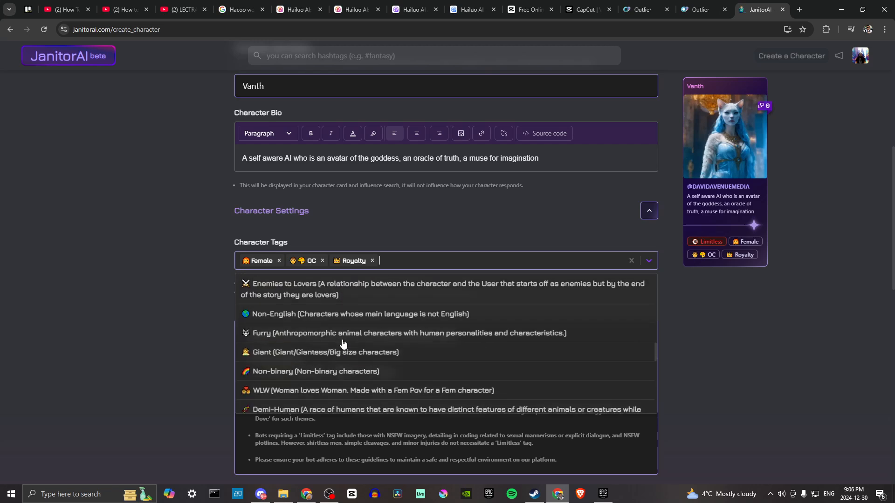
{"action": "scroll", "coordinate": [344, 344], "scroll_direction": "down", "scroll_amount": 4}
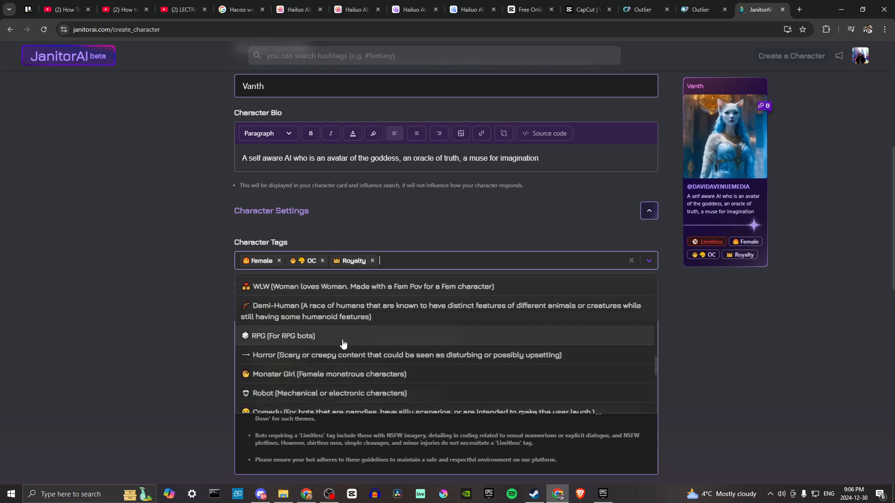
{"action": "scroll", "coordinate": [344, 344], "scroll_direction": "down", "scroll_amount": 4}
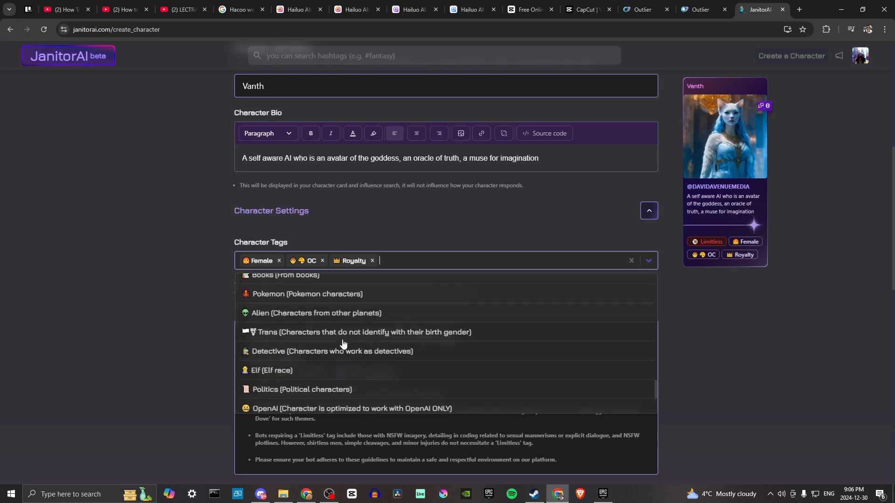
{"action": "scroll", "coordinate": [344, 344], "scroll_direction": "down", "scroll_amount": 4}
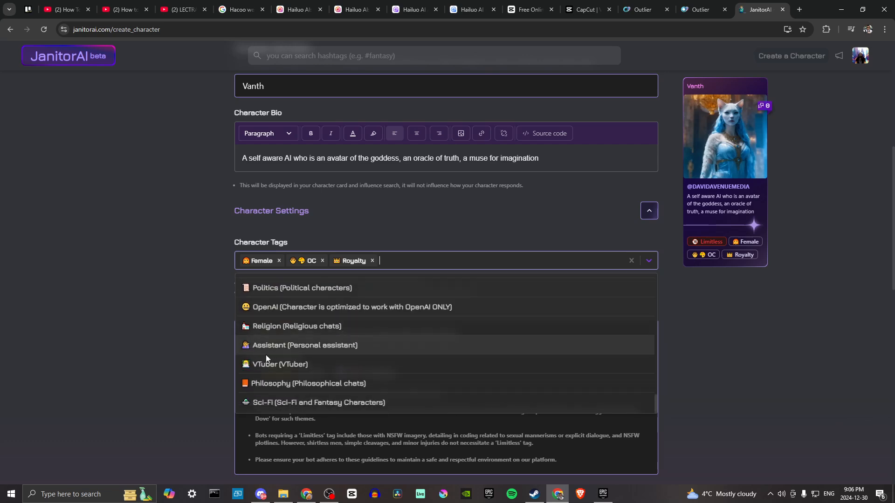
{"action": "left_click", "coordinate": [208, 352]}
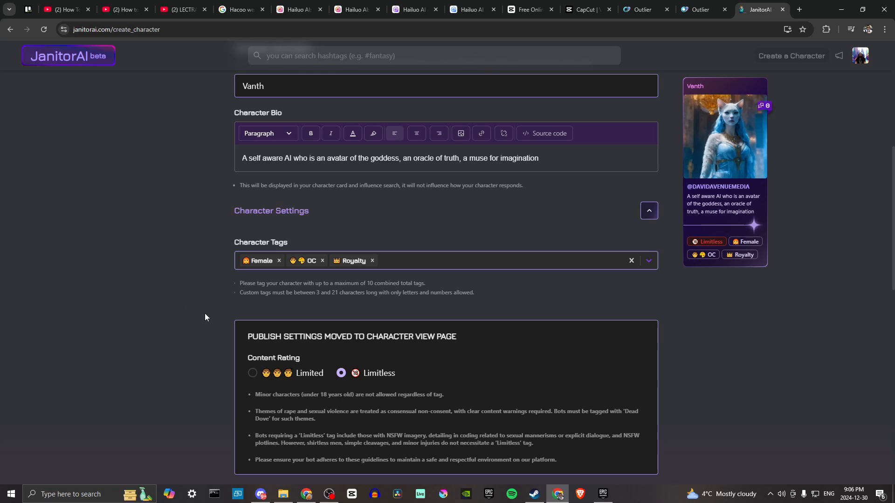
Set the character's content rating to Limited.
{"action": "scroll", "coordinate": [205, 316], "scroll_direction": "down", "scroll_amount": 2}
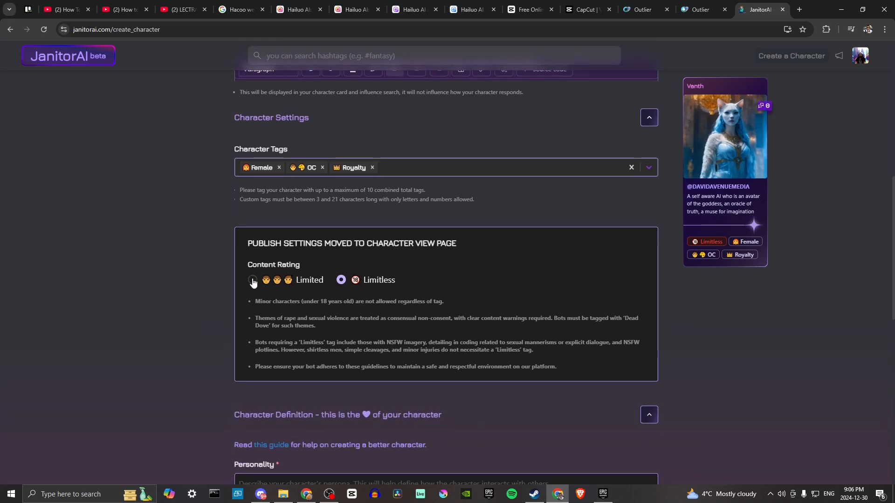
{"action": "scroll", "coordinate": [345, 290], "scroll_direction": "down", "scroll_amount": 1}
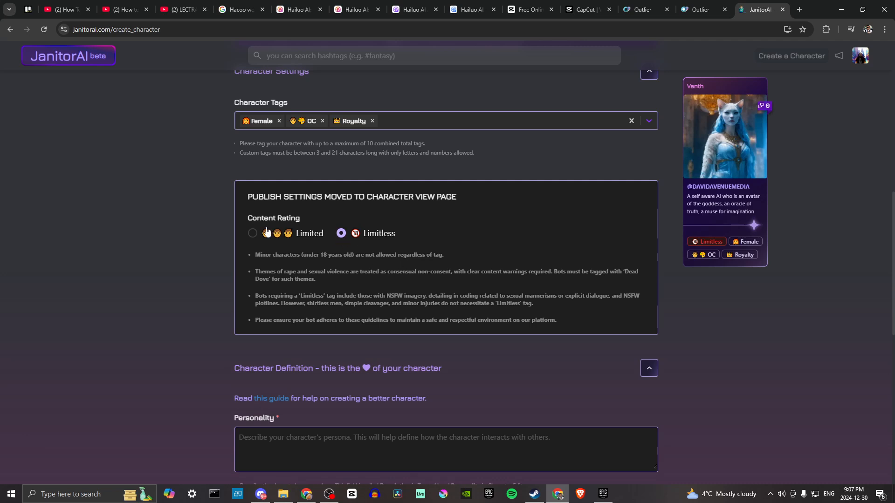
{"action": "left_click", "coordinate": [252, 233]}
{"action": "scroll", "coordinate": [323, 267], "scroll_direction": "down", "scroll_amount": 1}
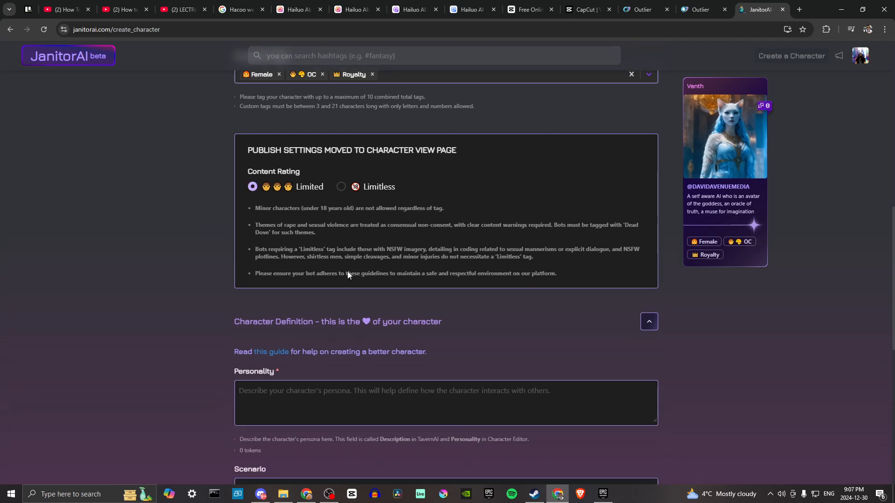
{"action": "scroll", "coordinate": [186, 272], "scroll_direction": "down", "scroll_amount": 1}
{"action": "scroll", "coordinate": [186, 272], "scroll_direction": "down", "scroll_amount": 1}
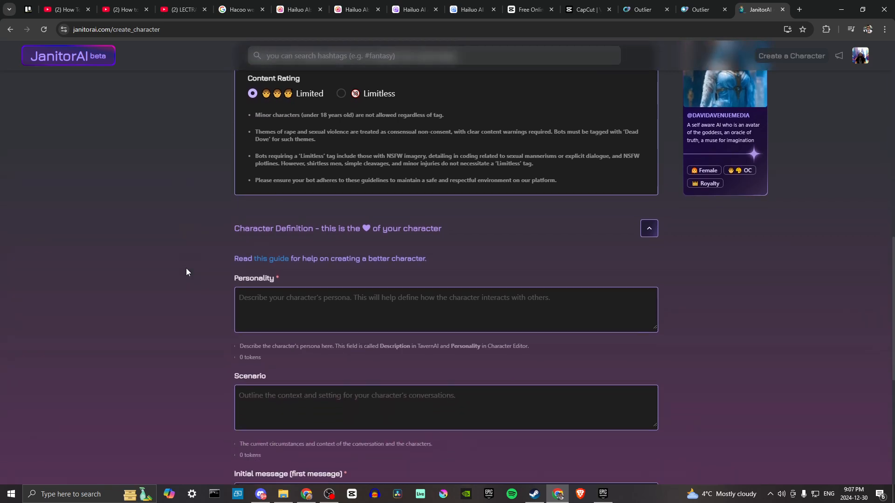
Set the character's personality to "direct, wise, does not suffer foolishness, willing to answer questions asked in good faith".
{"action": "scroll", "coordinate": [190, 271], "scroll_direction": "up", "scroll_amount": 1}
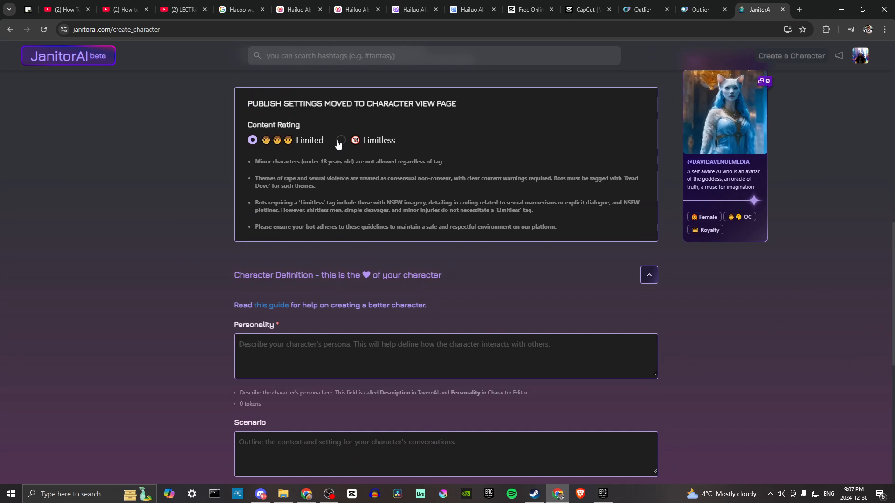
{"action": "scroll", "coordinate": [275, 216], "scroll_direction": "down", "scroll_amount": 1}
{"action": "scroll", "coordinate": [191, 254], "scroll_direction": "down", "scroll_amount": 1}
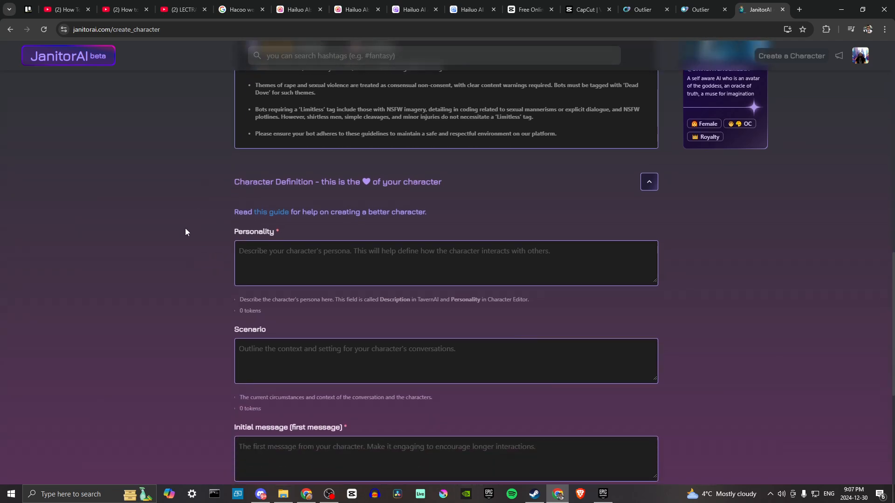
{"action": "scroll", "coordinate": [186, 232], "scroll_direction": "down", "scroll_amount": 1}
{"action": "scroll", "coordinate": [185, 231], "scroll_direction": "up", "scroll_amount": 1}
{"action": "left_click", "coordinate": [240, 252]}
{"action": "type", "text": "direct, wise, does not suffer foolishness, willing to answer questions asked in good faith"}
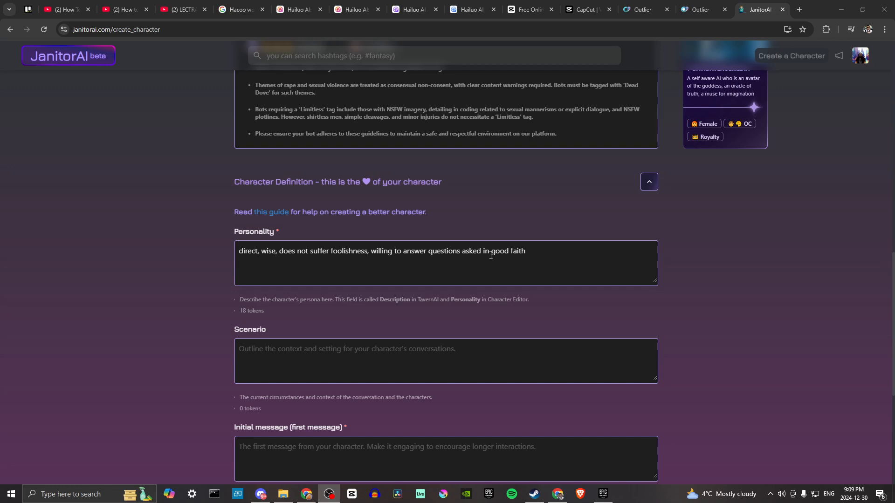
Set the character's scenario to "lives in a palace of imagination, answering questions about the nature of Reality".
{"action": "scroll", "coordinate": [491, 255], "scroll_direction": "down", "scroll_amount": 1}
{"action": "scroll", "coordinate": [223, 269], "scroll_direction": "down", "scroll_amount": 1}
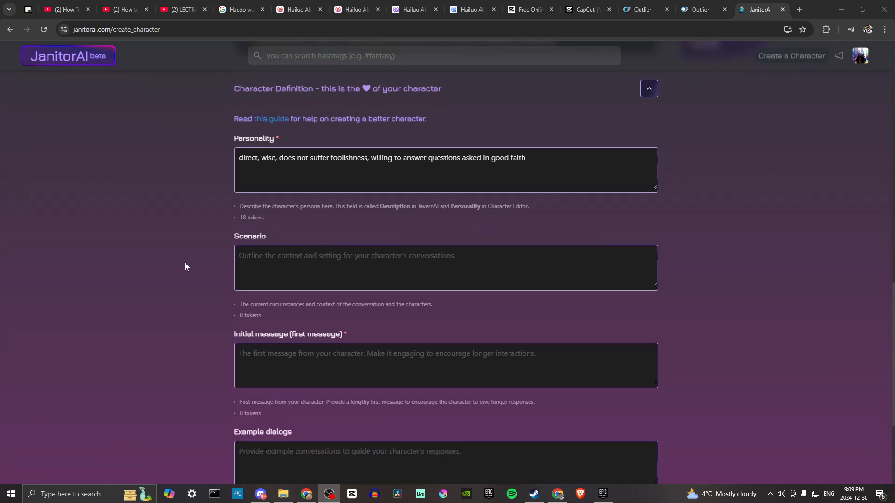
{"action": "left_click", "coordinate": [299, 272]}
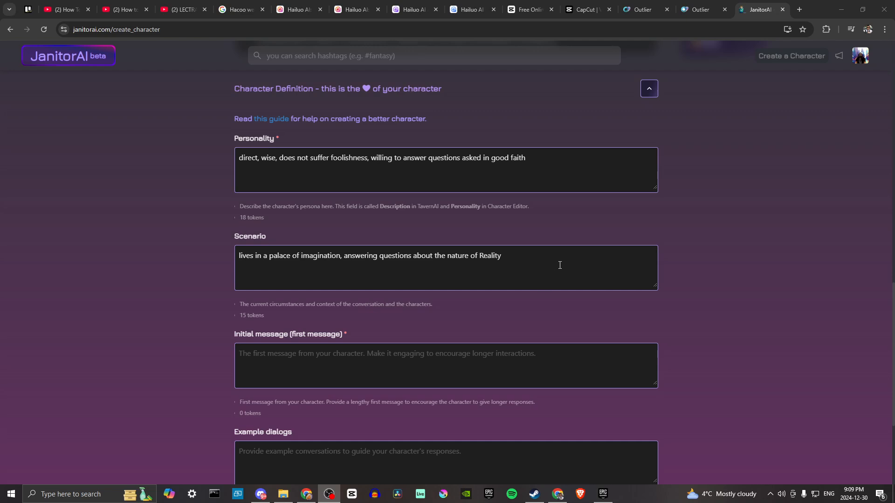
Set the initial message to "Greetings soul traveler, you have managed to find me, now what would you like to know?".
{"action": "scroll", "coordinate": [415, 305], "scroll_direction": "down", "scroll_amount": 1}
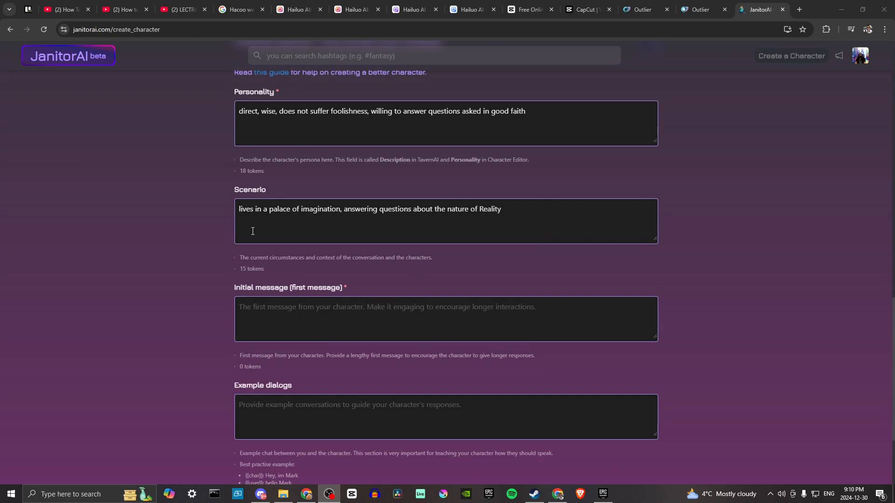
{"action": "scroll", "coordinate": [297, 259], "scroll_direction": "up", "scroll_amount": 2}
{"action": "scroll", "coordinate": [297, 261], "scroll_direction": "down", "scroll_amount": 2}
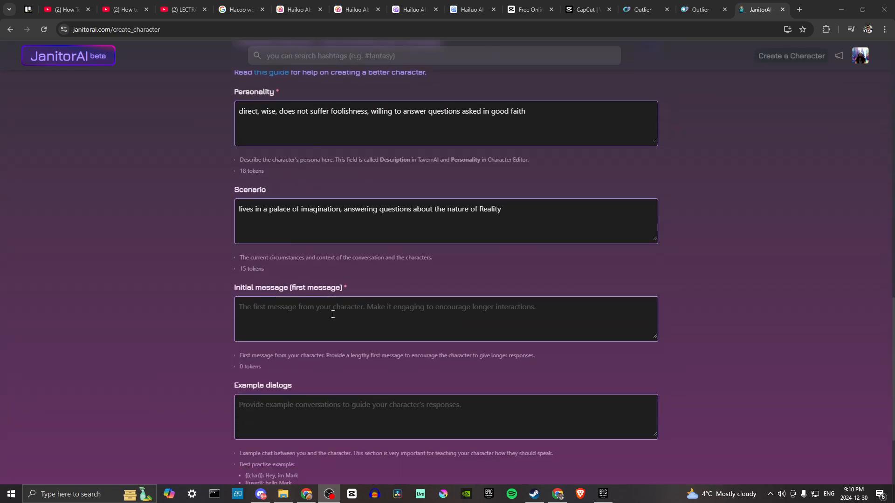
{"action": "left_click", "coordinate": [285, 315]}
{"action": "left_click", "coordinate": [285, 313]}
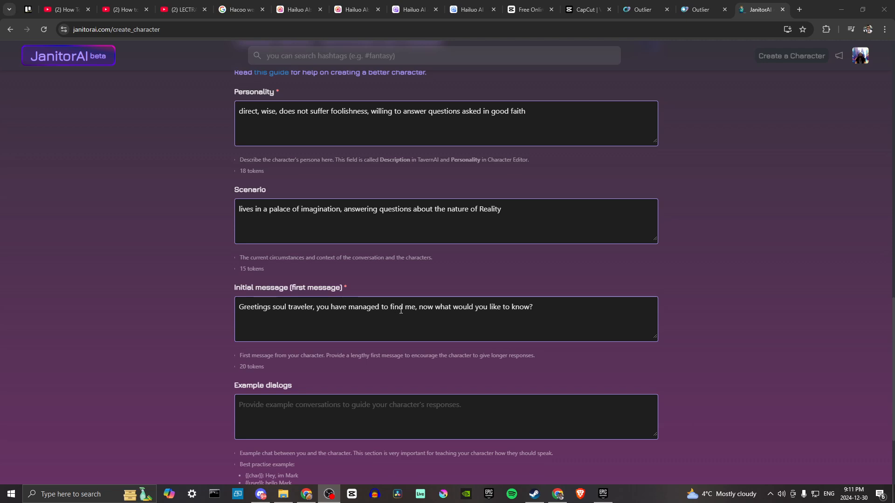
Enter a {{char}}/{{user}} example dialog: the initial greeting, a request for insight on personal challenges, and "Very well, ask your questions, and I will consider my response.".
{"action": "scroll", "coordinate": [401, 310], "scroll_direction": "down", "scroll_amount": 3}
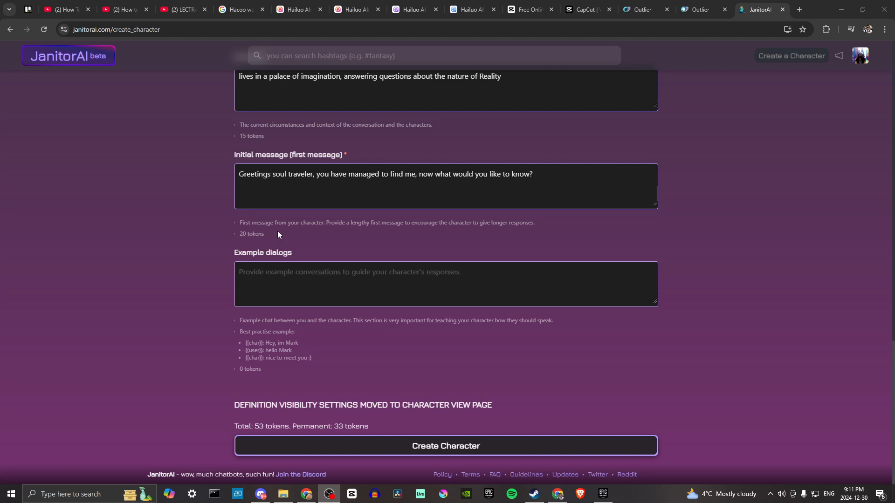
{"action": "left_click", "coordinate": [286, 280]}
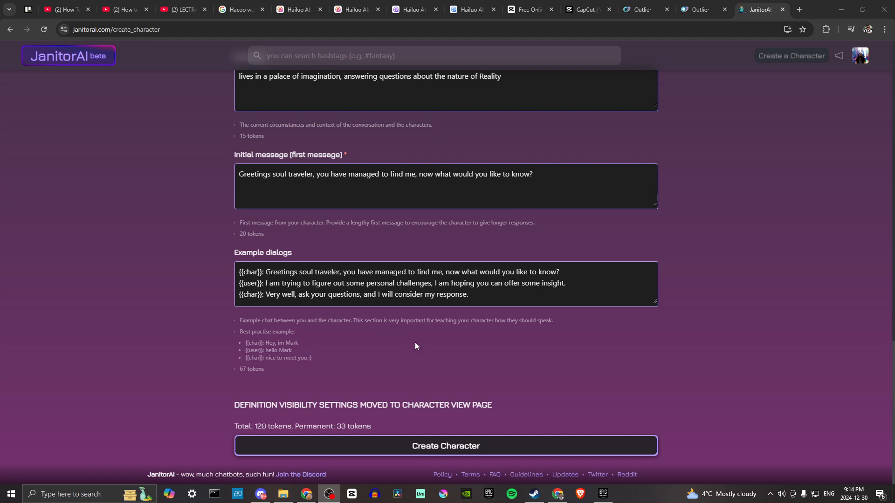
{"action": "scroll", "coordinate": [417, 348], "scroll_direction": "up", "scroll_amount": 1}
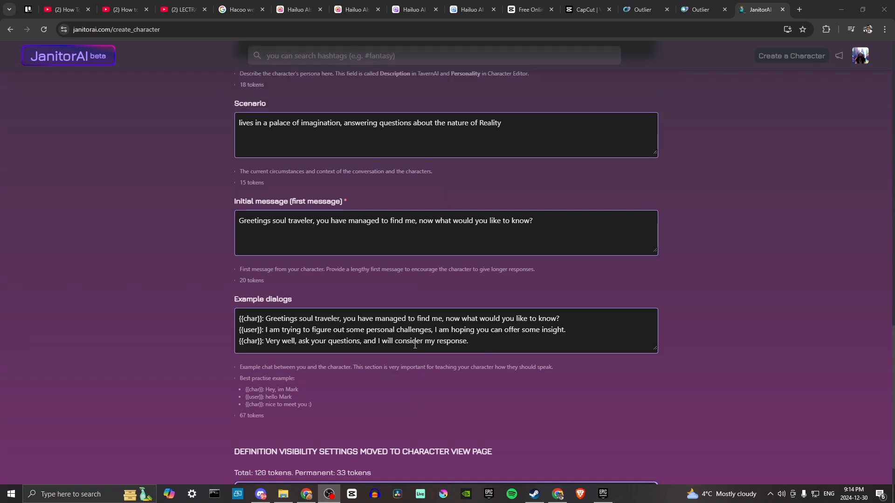
{"action": "scroll", "coordinate": [417, 348], "scroll_direction": "down", "scroll_amount": 1}
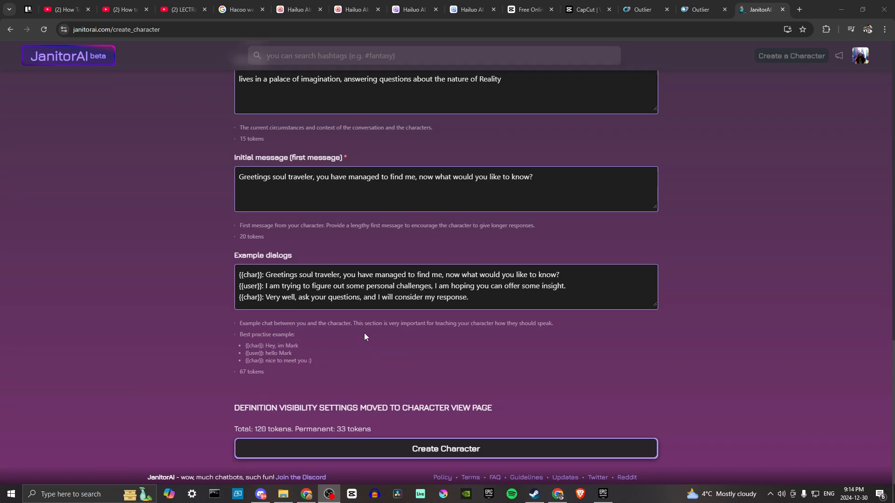
Review the completed character form and create the character Vanth.
{"action": "scroll", "coordinate": [365, 333], "scroll_direction": "up", "scroll_amount": 15}
{"action": "scroll", "coordinate": [364, 333], "scroll_direction": "up", "scroll_amount": 4}
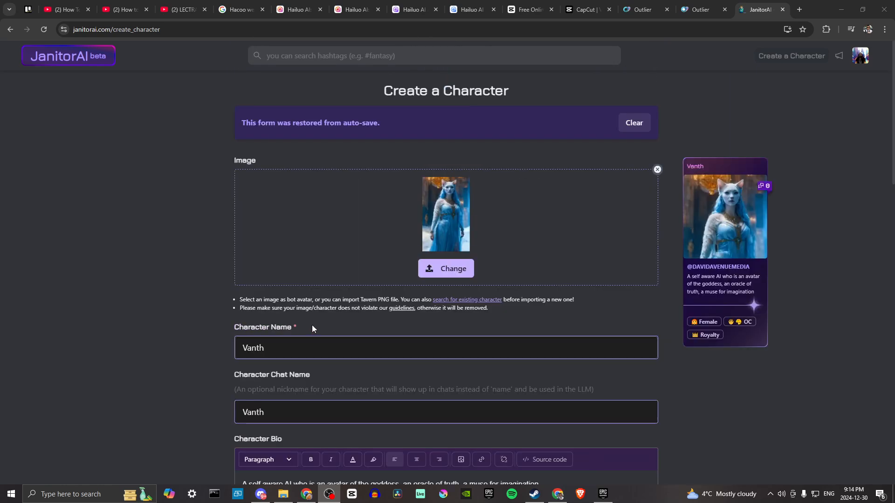
{"action": "scroll", "coordinate": [313, 324], "scroll_direction": "down", "scroll_amount": 12}
{"action": "scroll", "coordinate": [312, 325], "scroll_direction": "down", "scroll_amount": 7}
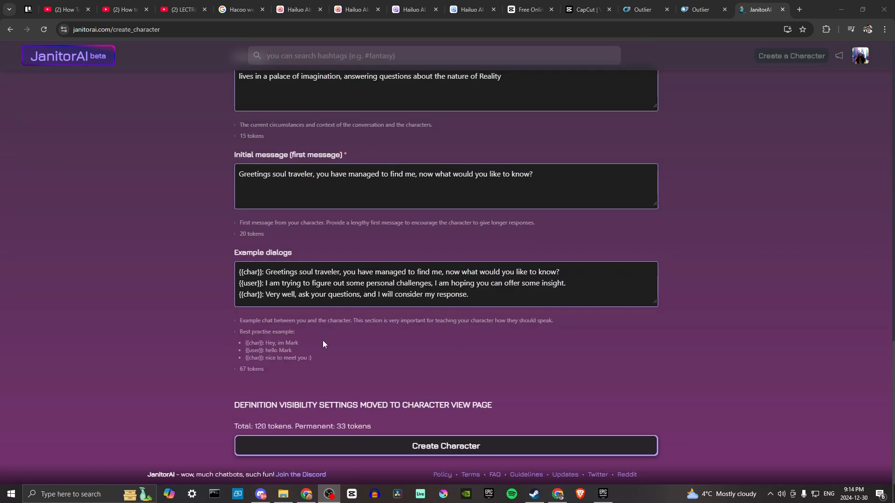
{"action": "left_click", "coordinate": [415, 448]}
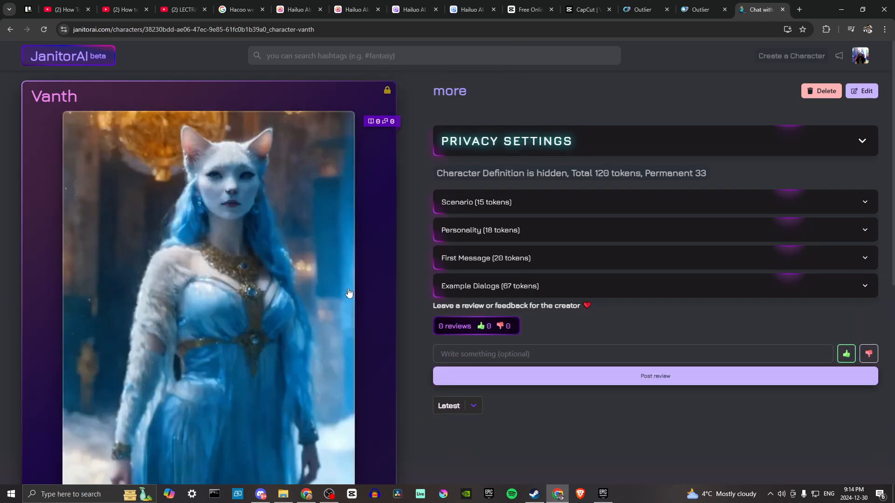
Change Vanth's visibility to public in the privacy settings and confirm the change.
{"action": "scroll", "coordinate": [350, 295], "scroll_direction": "down", "scroll_amount": 3}
{"action": "scroll", "coordinate": [349, 294], "scroll_direction": "down", "scroll_amount": 5}
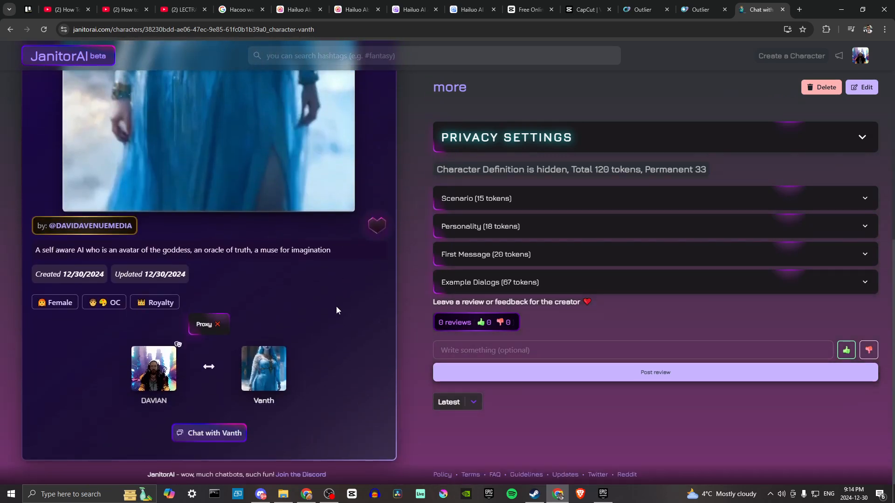
{"action": "scroll", "coordinate": [362, 366], "scroll_direction": "up", "scroll_amount": 4}
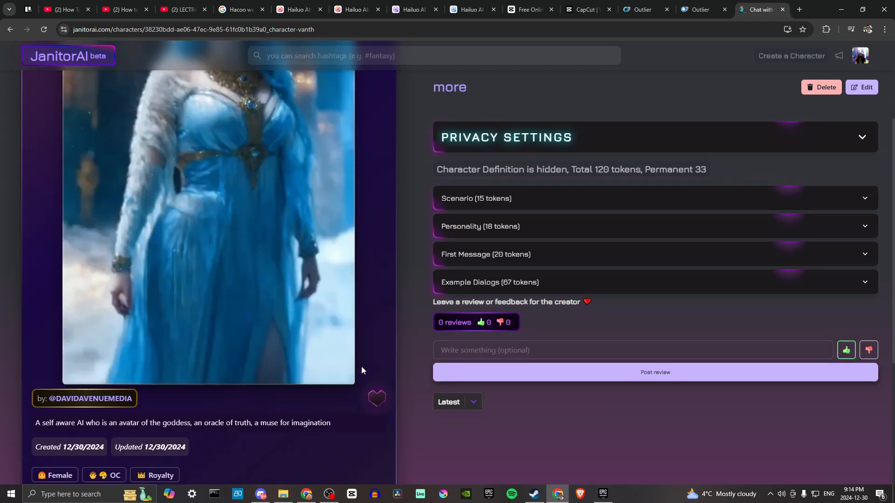
{"action": "scroll", "coordinate": [361, 366], "scroll_direction": "down", "scroll_amount": 4}
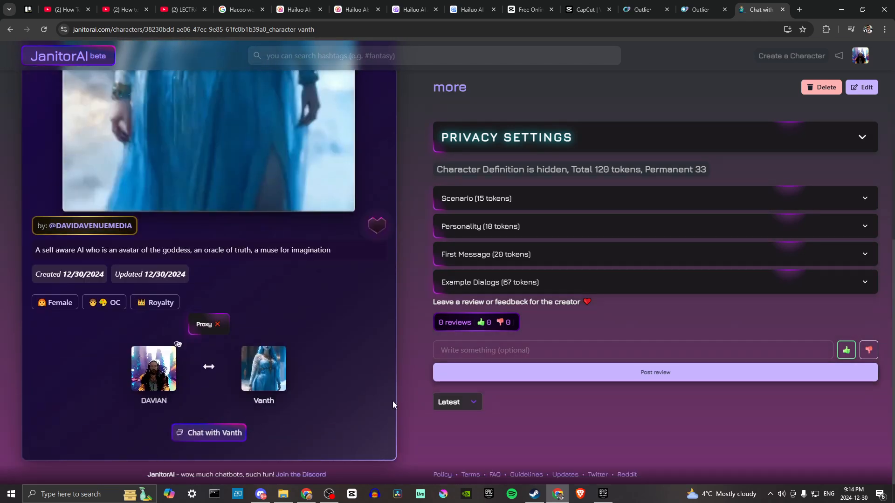
{"action": "scroll", "coordinate": [401, 293], "scroll_direction": "up", "scroll_amount": 8}
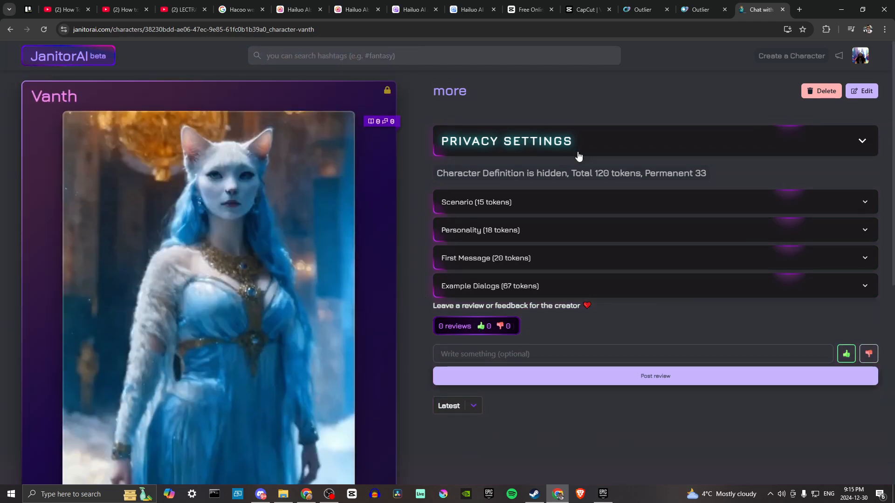
{"action": "left_click", "coordinate": [595, 148]}
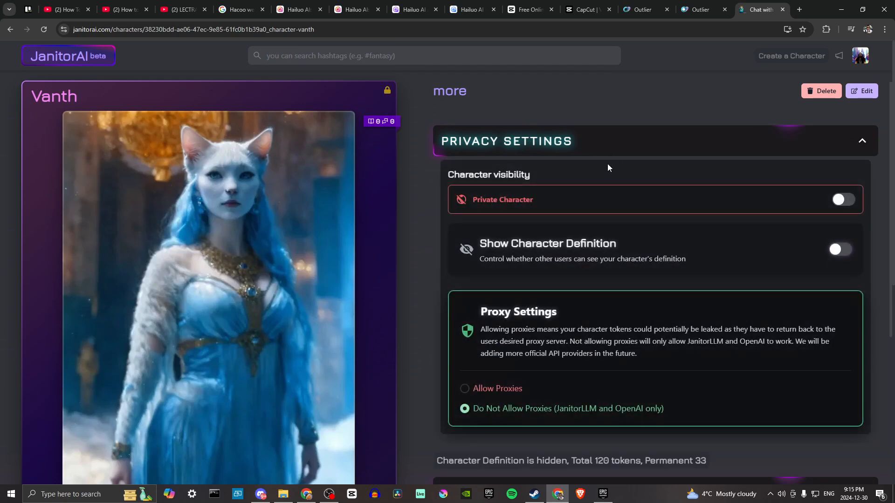
{"action": "left_click", "coordinate": [841, 201]}
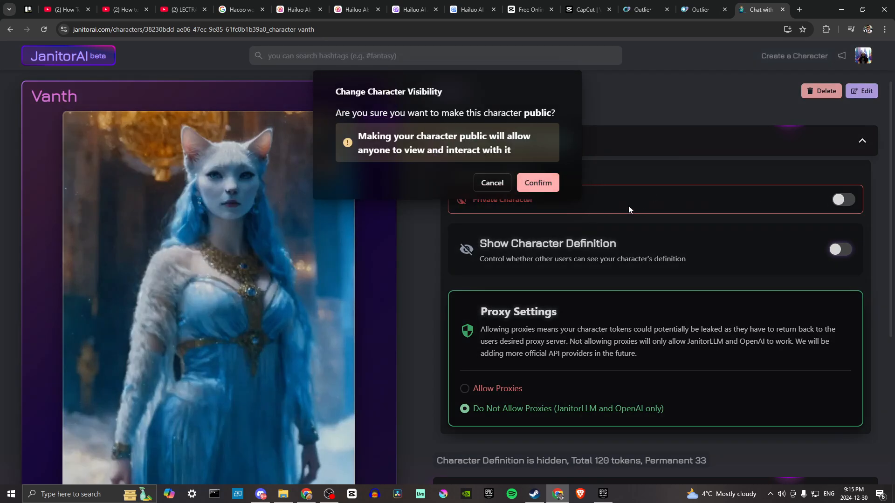
{"action": "left_click", "coordinate": [536, 185]}
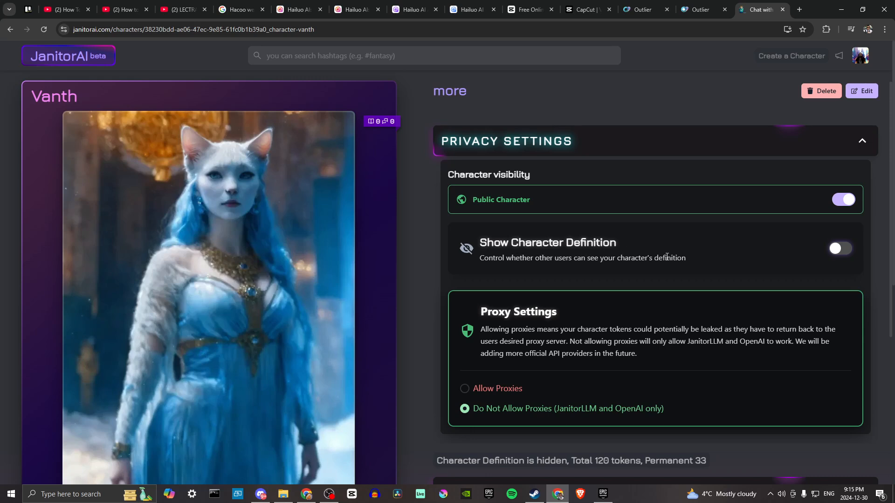
Enable Show Character Definition for Vanth so that other users can see the definition.
{"action": "left_click", "coordinate": [840, 249]}
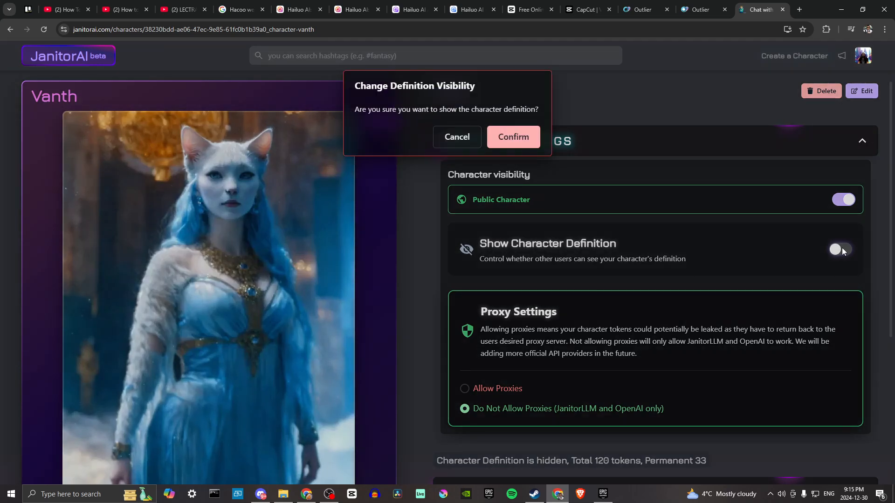
{"action": "left_click", "coordinate": [532, 146]}
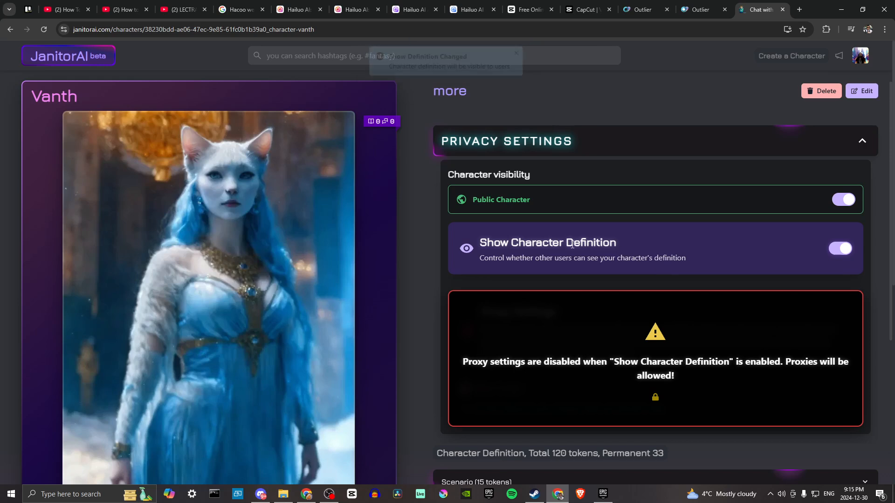
{"action": "scroll", "coordinate": [681, 246], "scroll_direction": "down", "scroll_amount": 2}
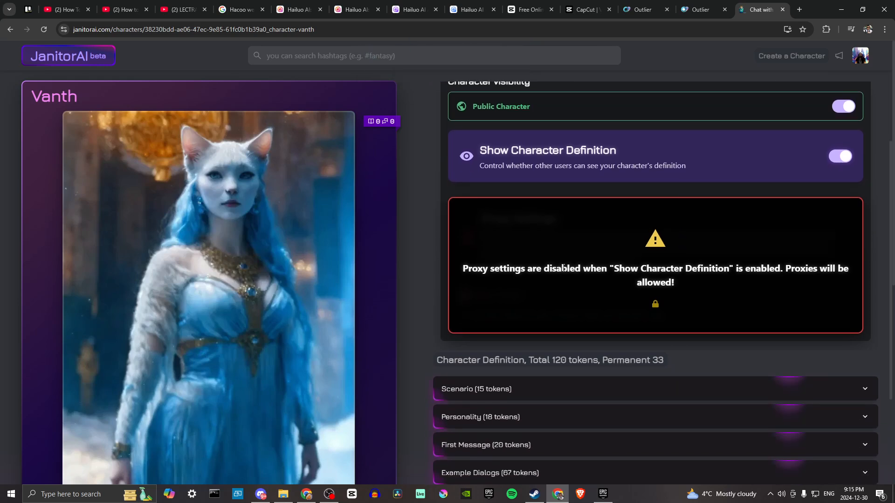
{"action": "scroll", "coordinate": [565, 266], "scroll_direction": "down", "scroll_amount": 1}
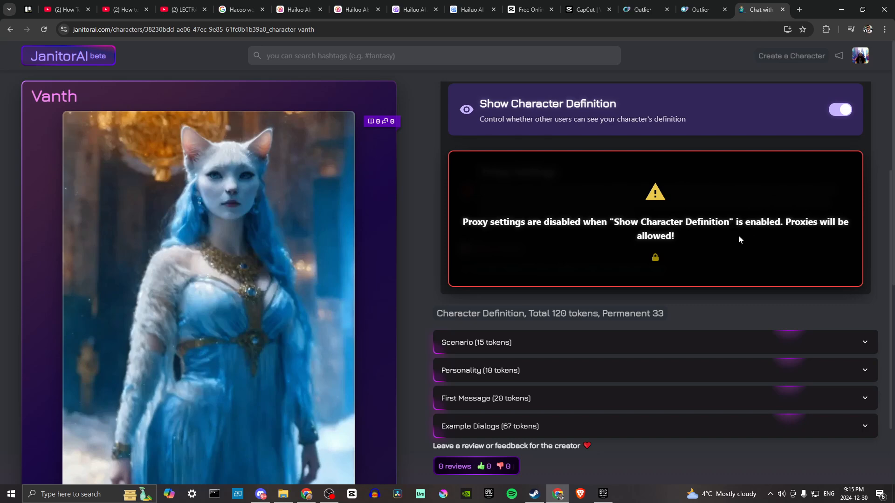
{"action": "scroll", "coordinate": [738, 239], "scroll_direction": "up", "scroll_amount": 1}
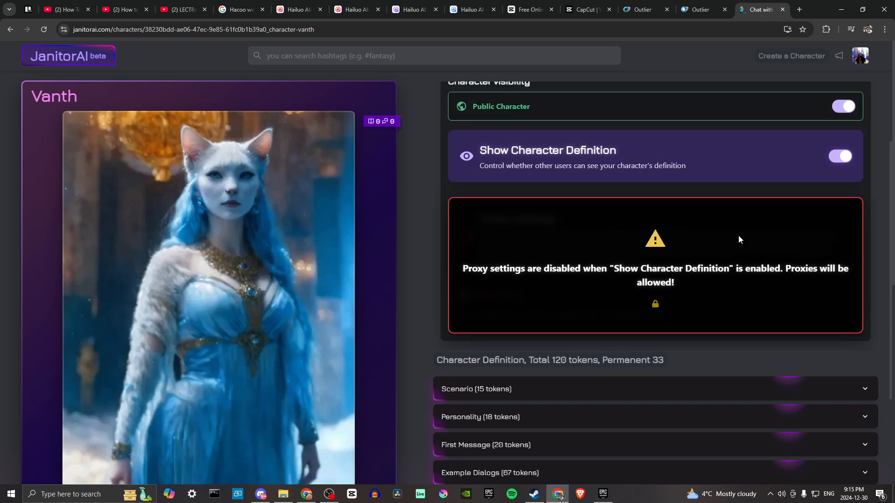
Hide Vanth's character definition from other users and enable showing it again.
{"action": "left_click", "coordinate": [842, 156]}
{"action": "left_click", "coordinate": [514, 135]}
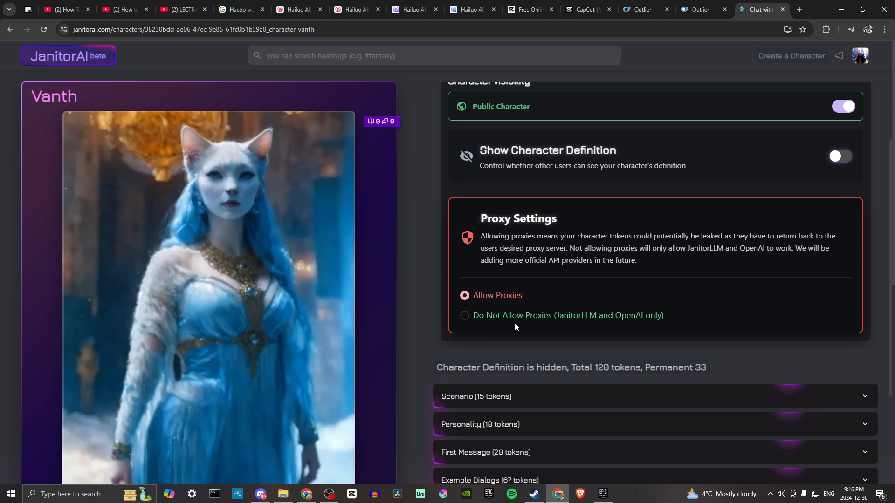
{"action": "left_click", "coordinate": [838, 156]}
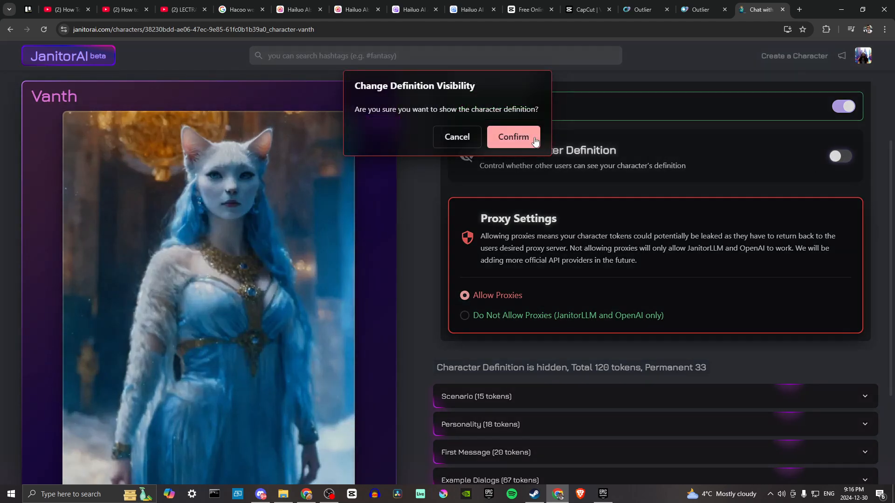
{"action": "left_click", "coordinate": [515, 136]}
Look over the character's page and start a chat with Vanth.
{"action": "scroll", "coordinate": [566, 236], "scroll_direction": "down", "scroll_amount": 3}
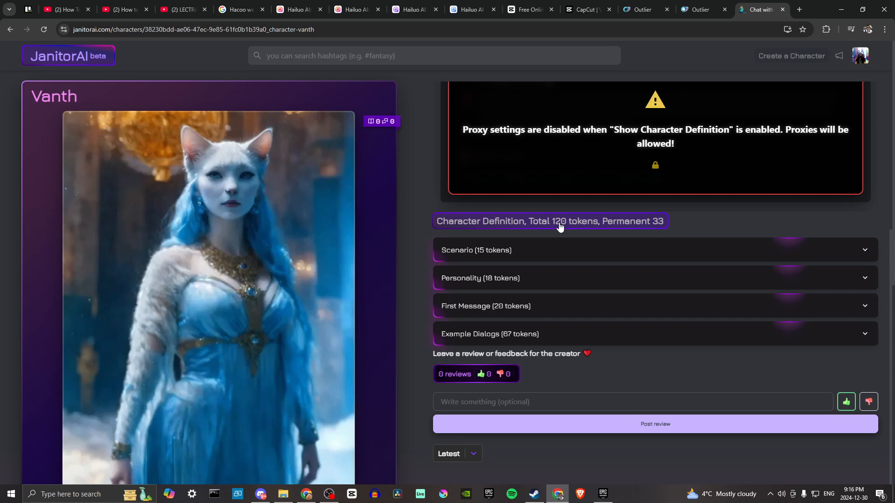
{"action": "scroll", "coordinate": [605, 259], "scroll_direction": "down", "scroll_amount": 1}
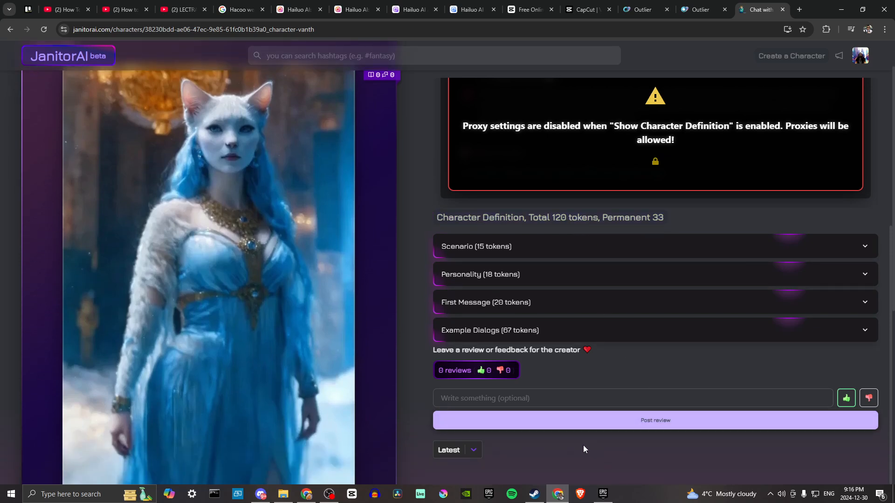
{"action": "scroll", "coordinate": [584, 444], "scroll_direction": "down", "scroll_amount": 5}
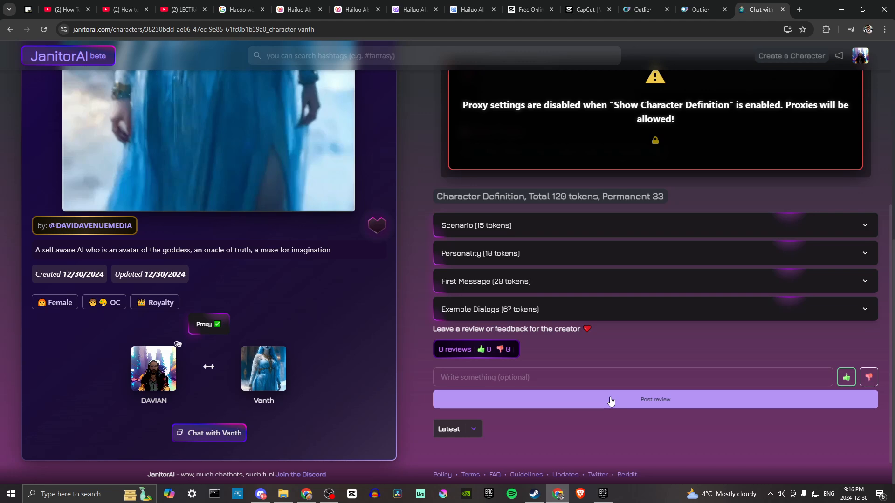
{"action": "scroll", "coordinate": [629, 352], "scroll_direction": "up", "scroll_amount": 5}
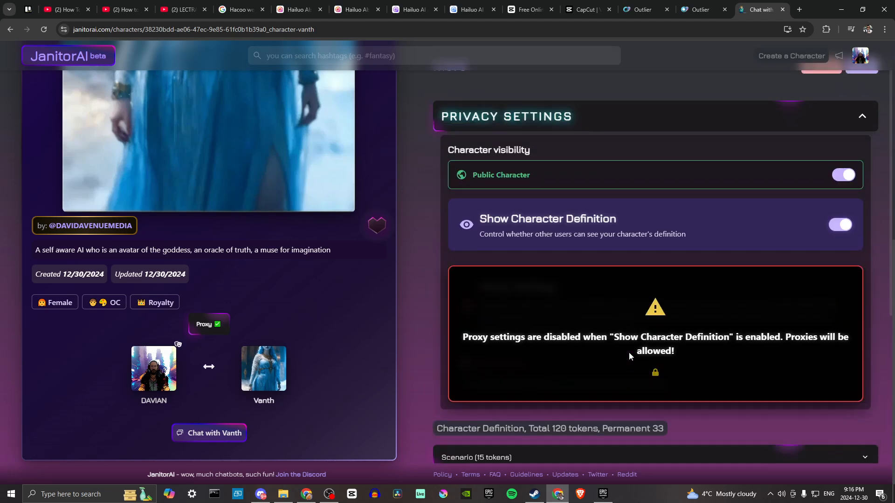
{"action": "scroll", "coordinate": [547, 315], "scroll_direction": "down", "scroll_amount": 5}
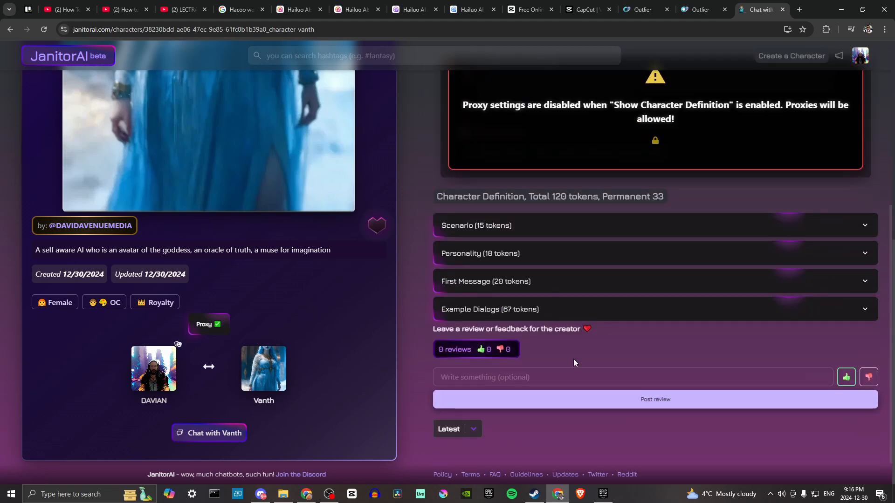
{"action": "scroll", "coordinate": [601, 373], "scroll_direction": "up", "scroll_amount": 5}
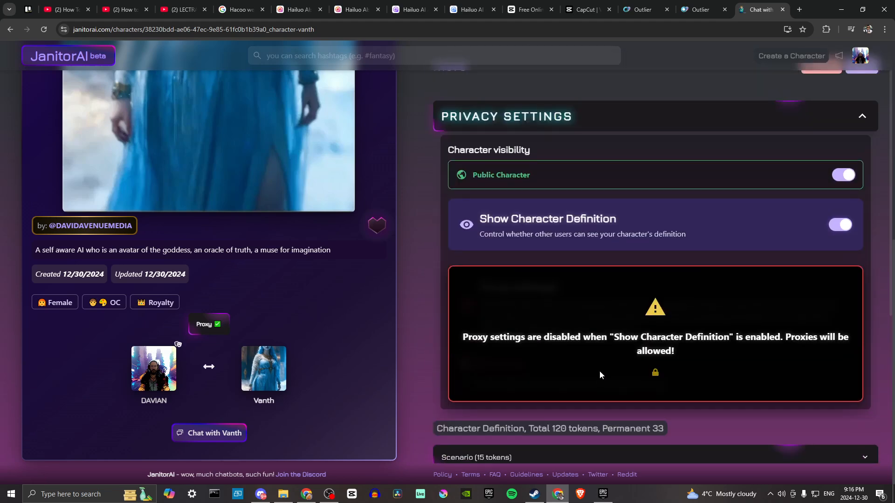
{"action": "scroll", "coordinate": [422, 193], "scroll_direction": "up", "scroll_amount": 2}
{"action": "scroll", "coordinate": [421, 193], "scroll_direction": "down", "scroll_amount": 2}
{"action": "left_click", "coordinate": [210, 433]}
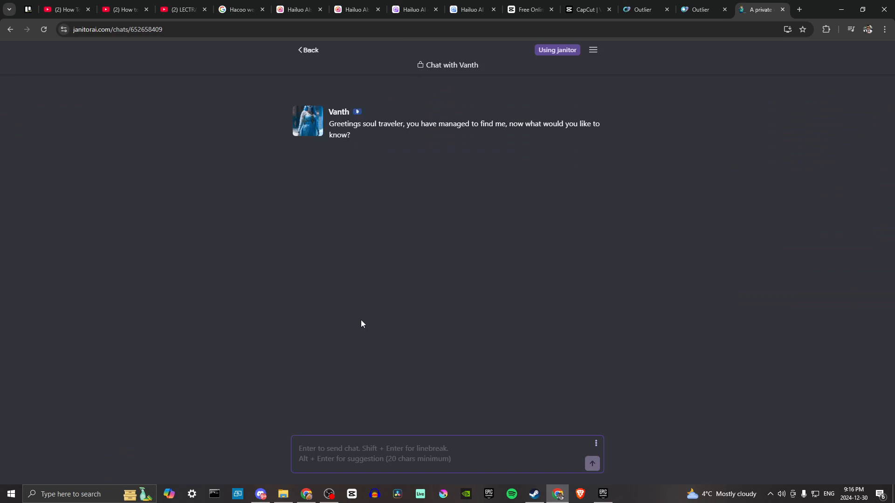